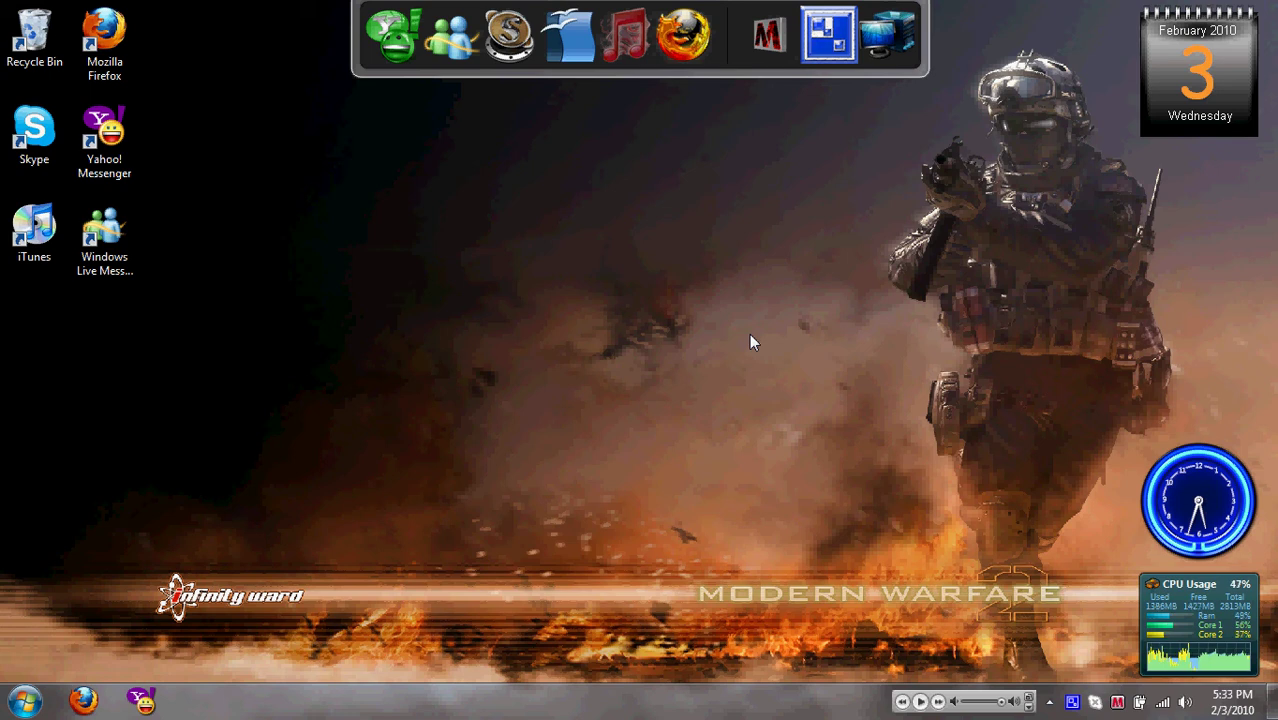
# Step: Close the U3 CD drive AutoPlay prompt and choose ReadyBoost speed-up for Cruzer (F:)
pyautogui.moveTo(1236, 596)
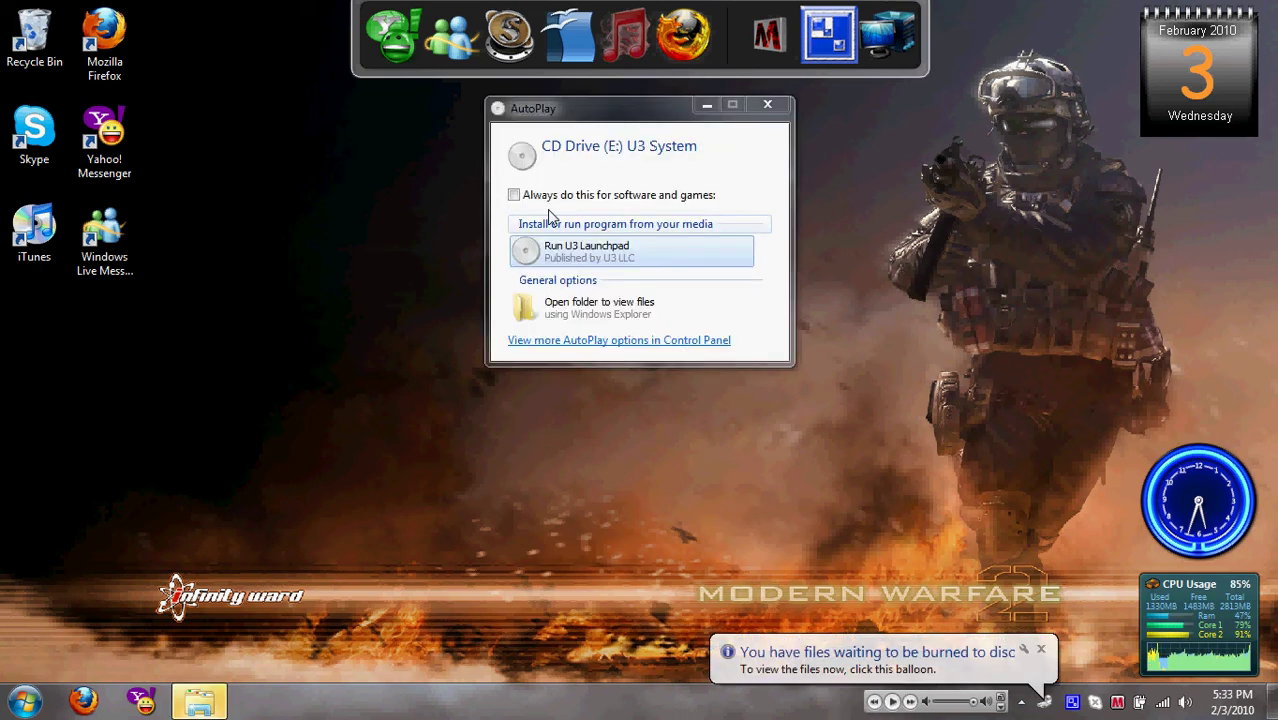
pyautogui.click(783, 105)
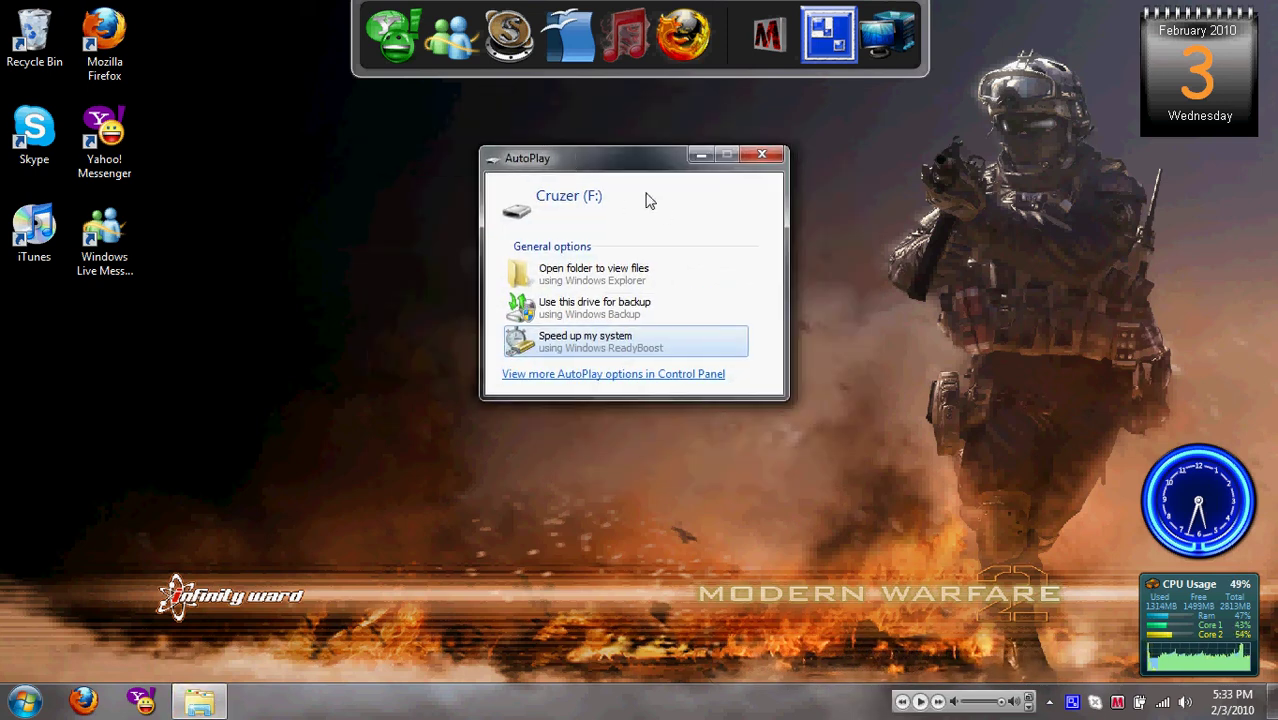
pyautogui.moveTo(596, 162)
pyautogui.mouseDown()
pyautogui.moveTo(482, 155)
pyautogui.moveTo(599, 133)
pyautogui.moveTo(609, 149)
pyautogui.mouseUp()
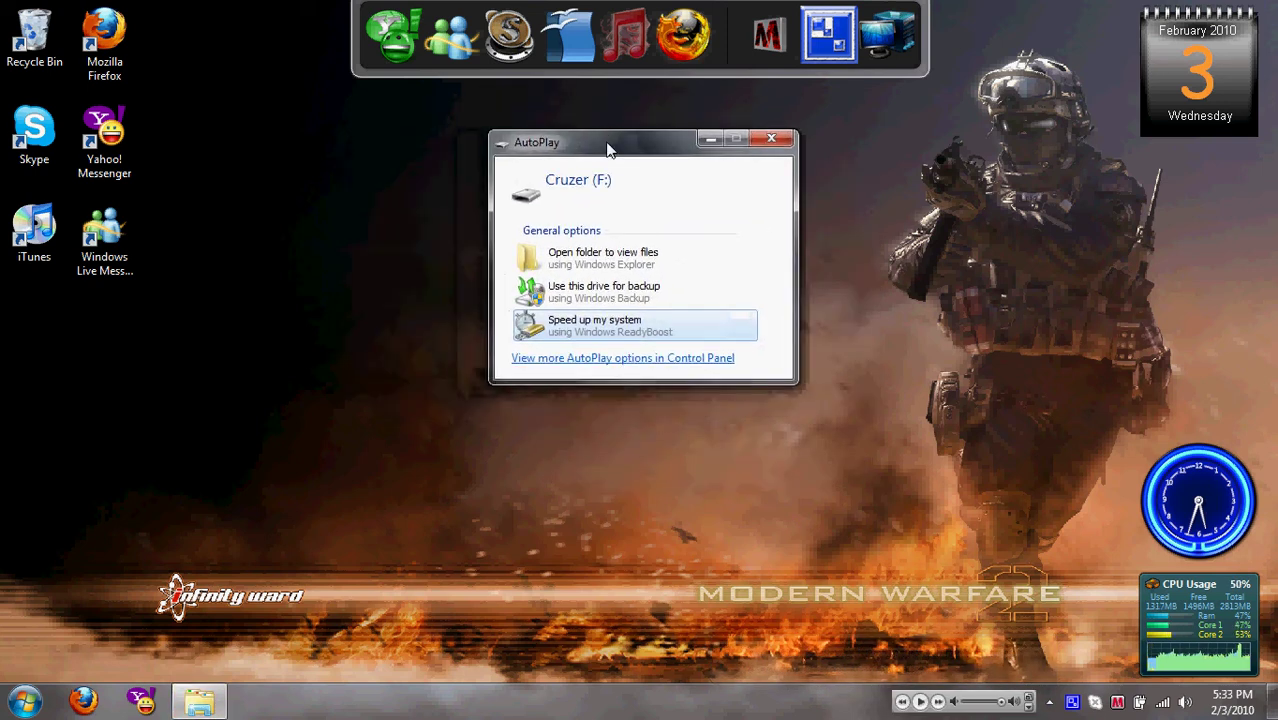
pyautogui.click(602, 334)
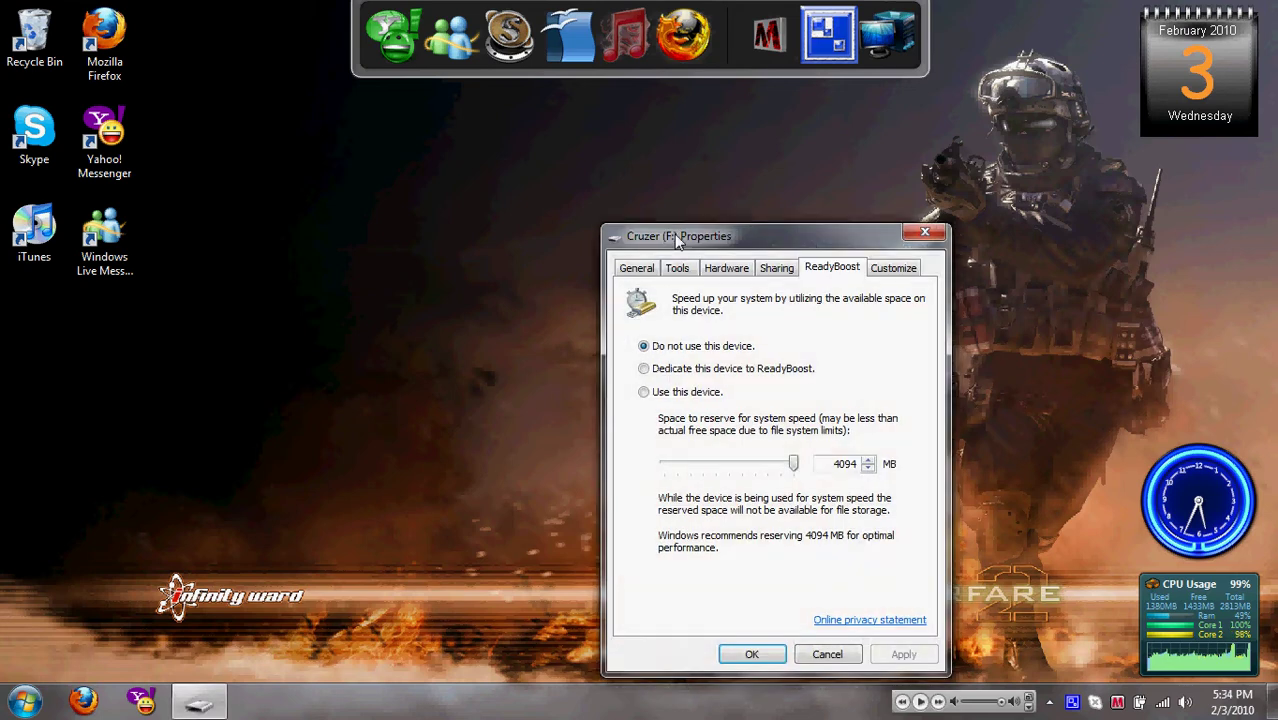
# Step: Select 'Dedicate this device to ReadyBoost' for Cruzer (F:), keeping 4094 MB reserved
pyautogui.moveTo(676, 240); pyautogui.dragTo(531, 154)
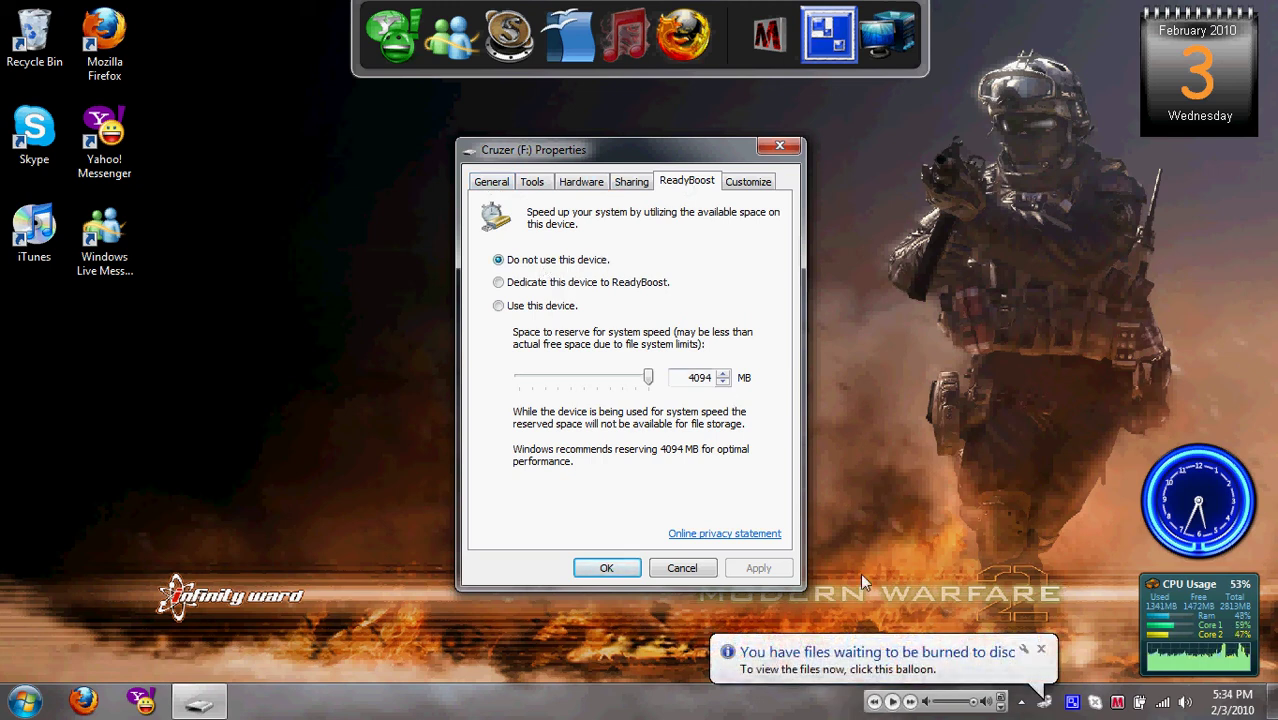
pyautogui.click(1040, 649)
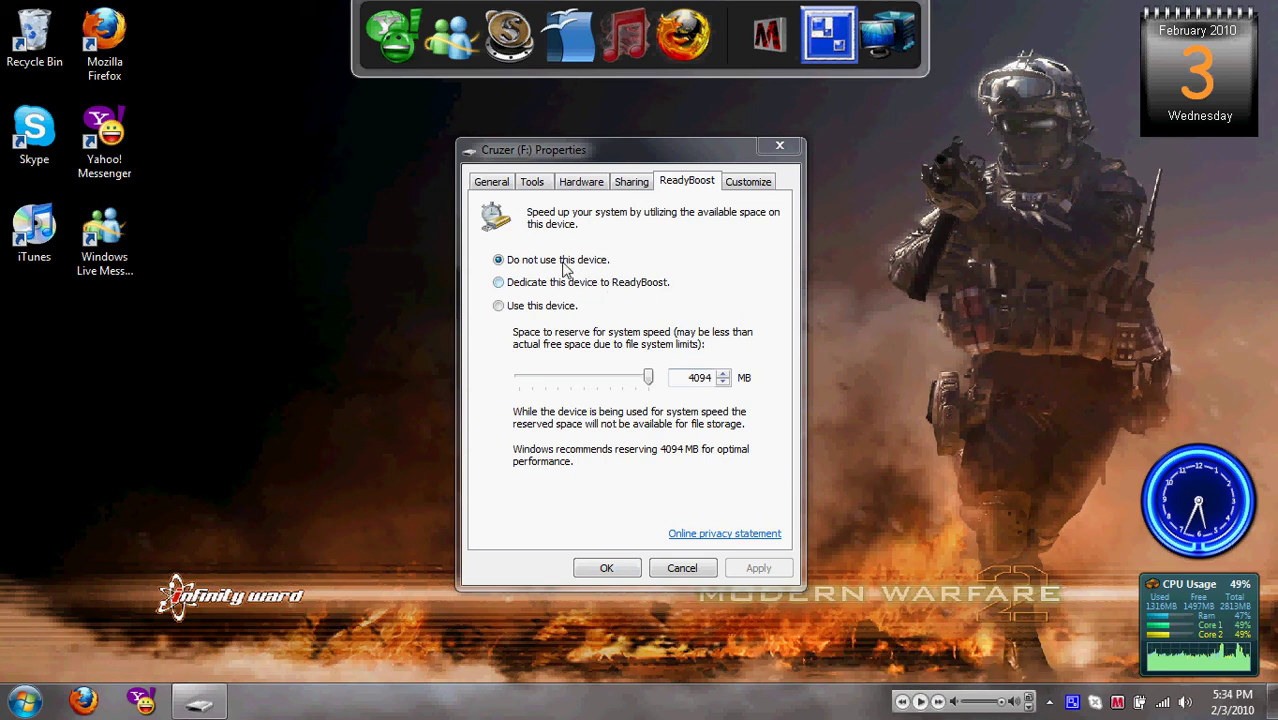
pyautogui.click(534, 292)
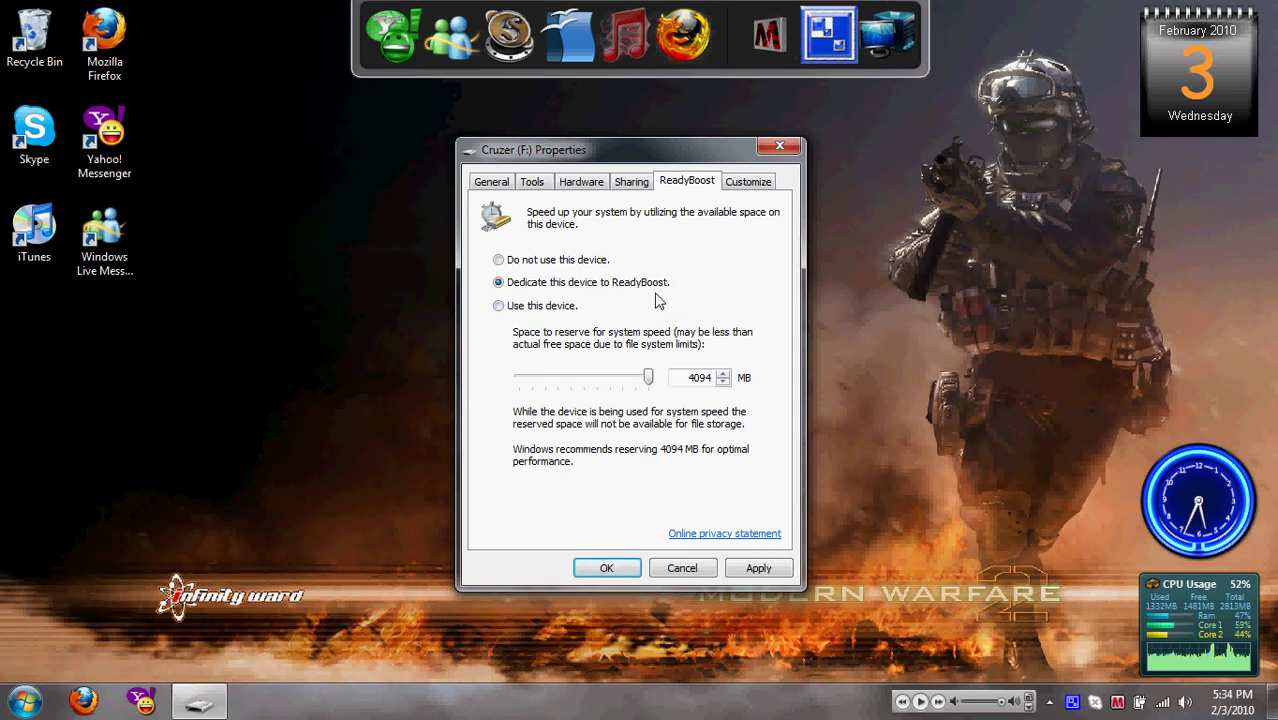
pyautogui.click(499, 306)
pyautogui.moveTo(648, 381)
pyautogui.mouseDown()
pyautogui.moveTo(554, 381)
pyautogui.moveTo(648, 381)
pyautogui.mouseUp()
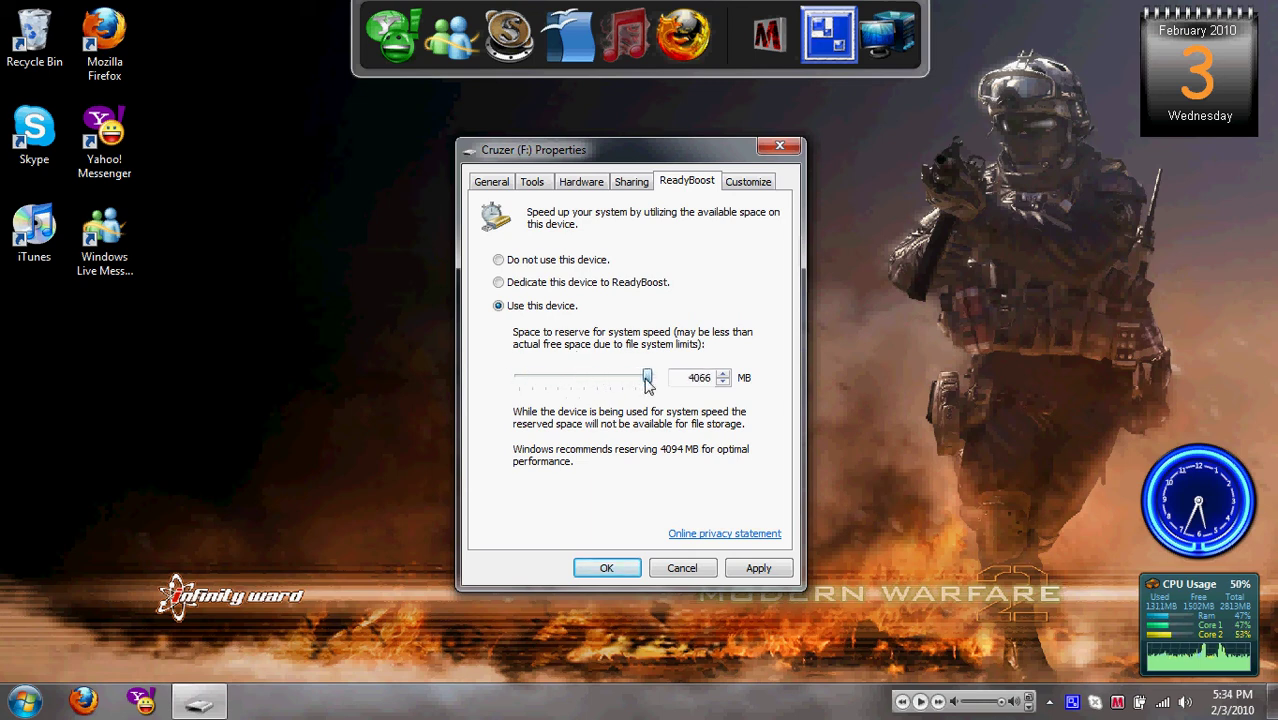
pyautogui.click(498, 284)
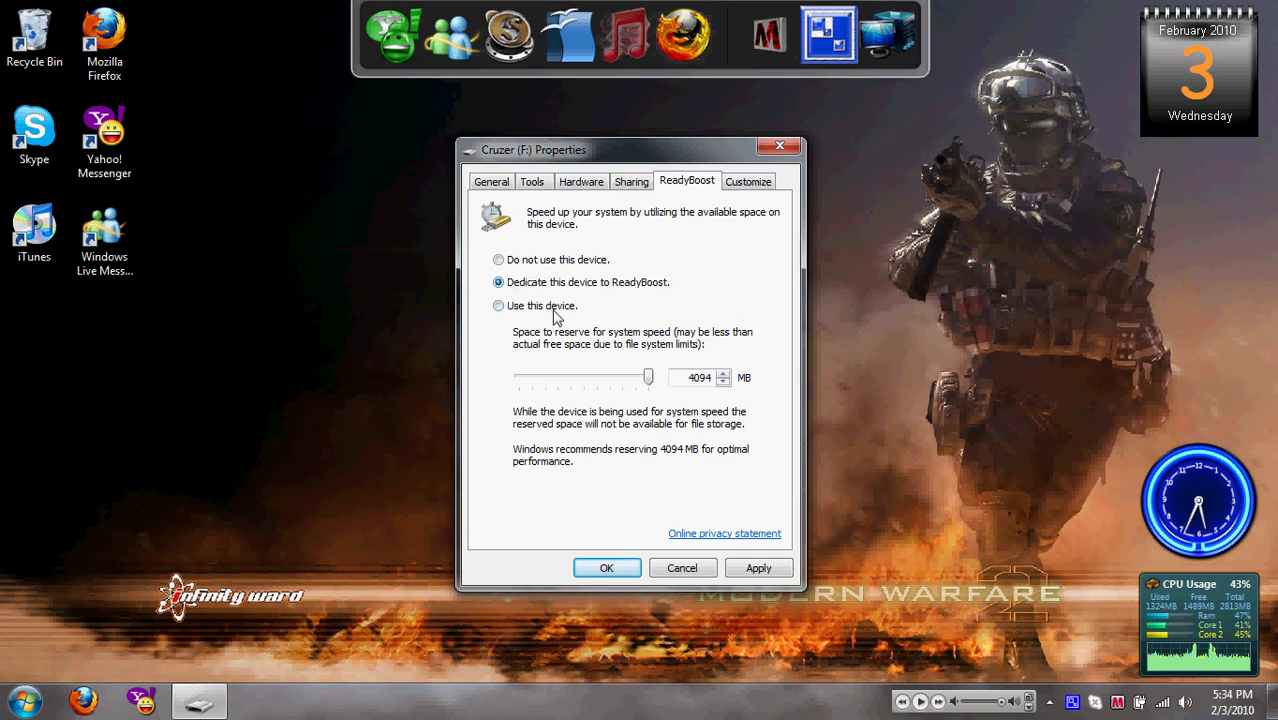
# Step: Apply the ReadyBoost setting, let the cache configure, and confirm the Properties dialog
pyautogui.click(753, 568)
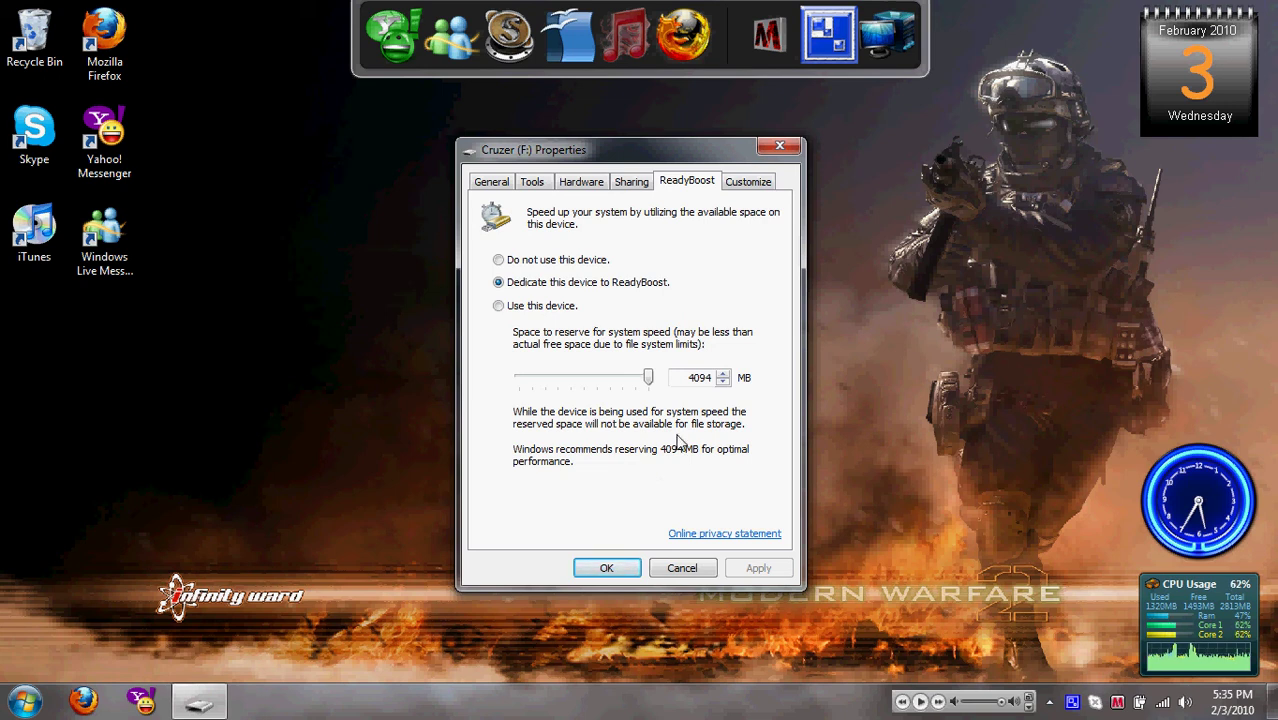
pyautogui.click(716, 385)
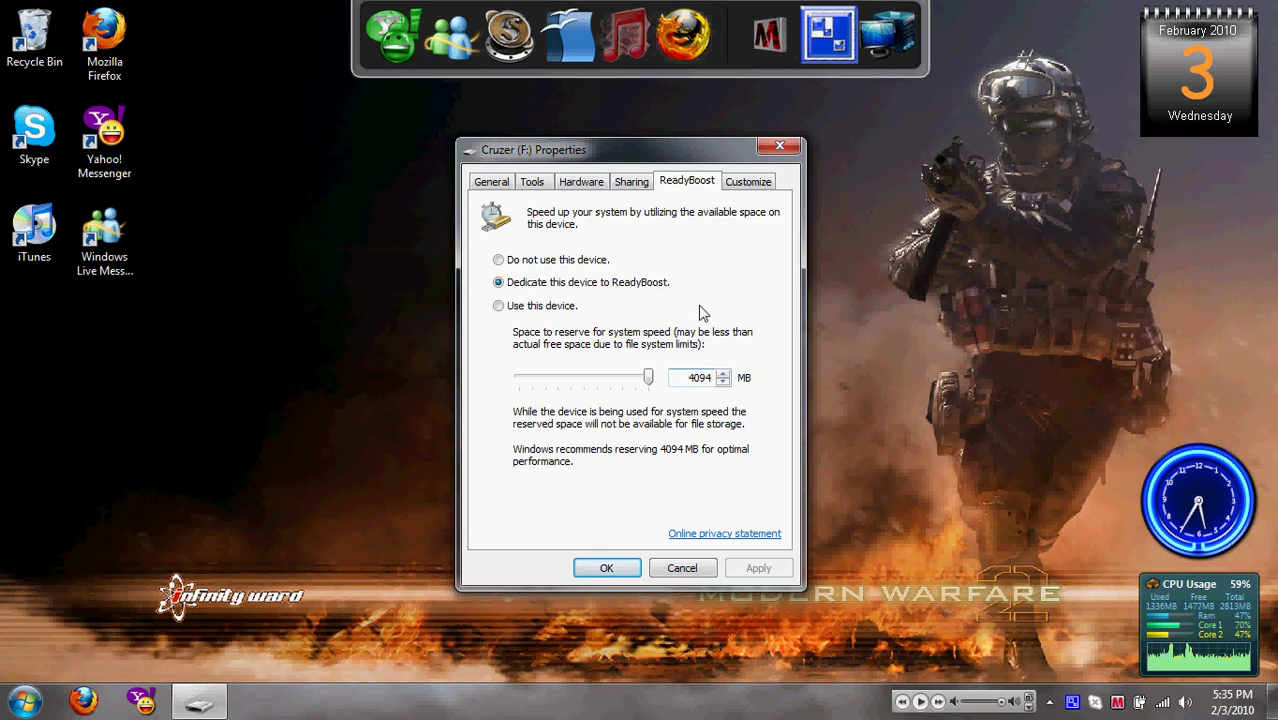
pyautogui.click(606, 568)
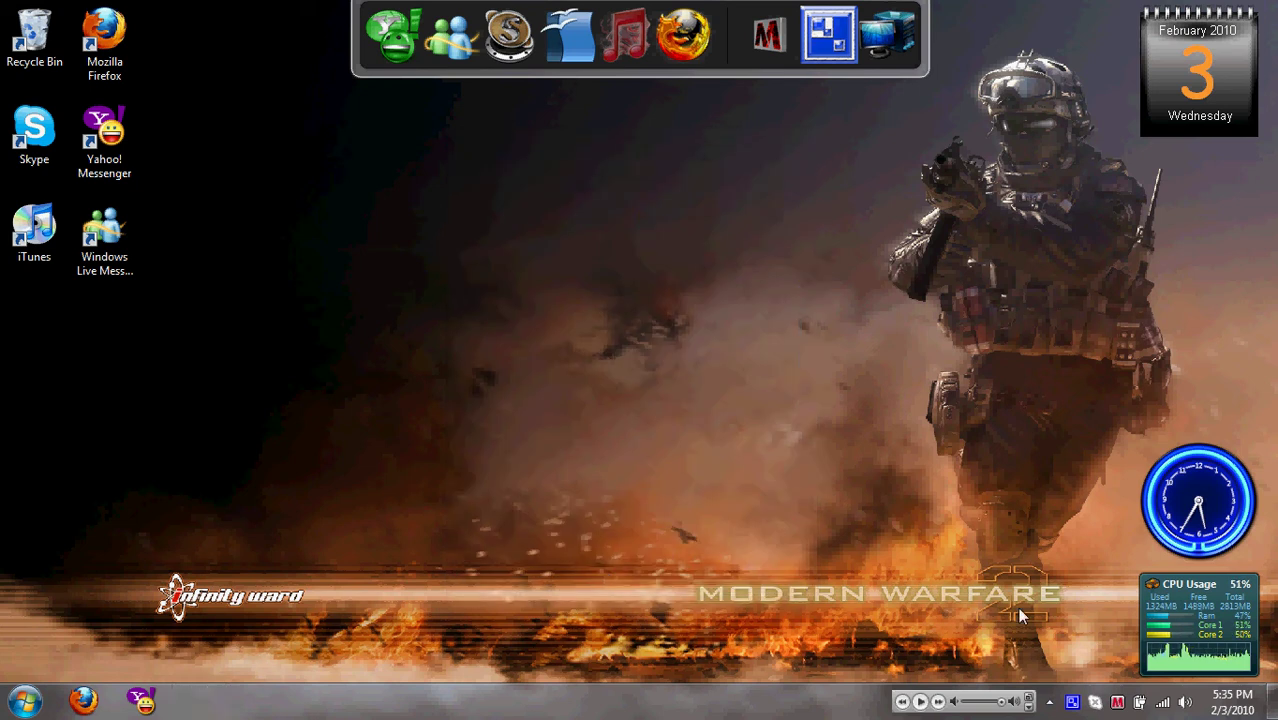
# Step: Start Mozilla Firefox from the desktop dock, opening on Google
pyautogui.moveTo(1213, 619)
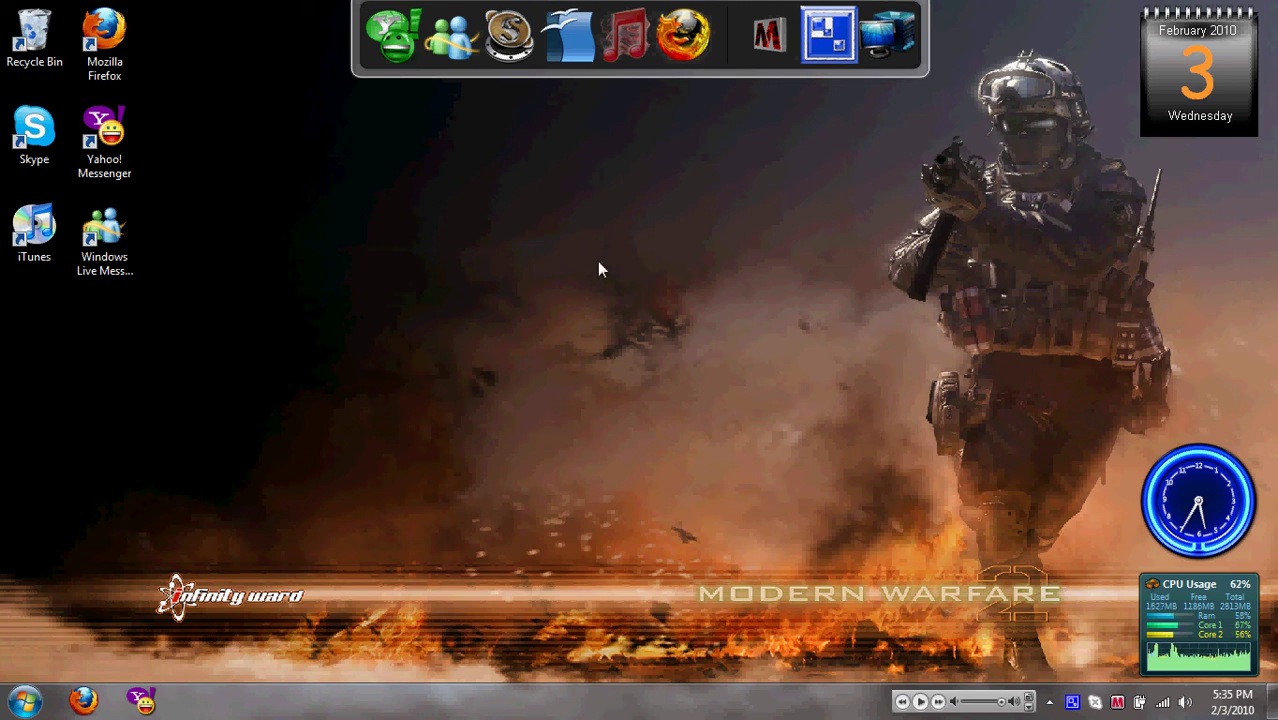
pyautogui.click(689, 37)
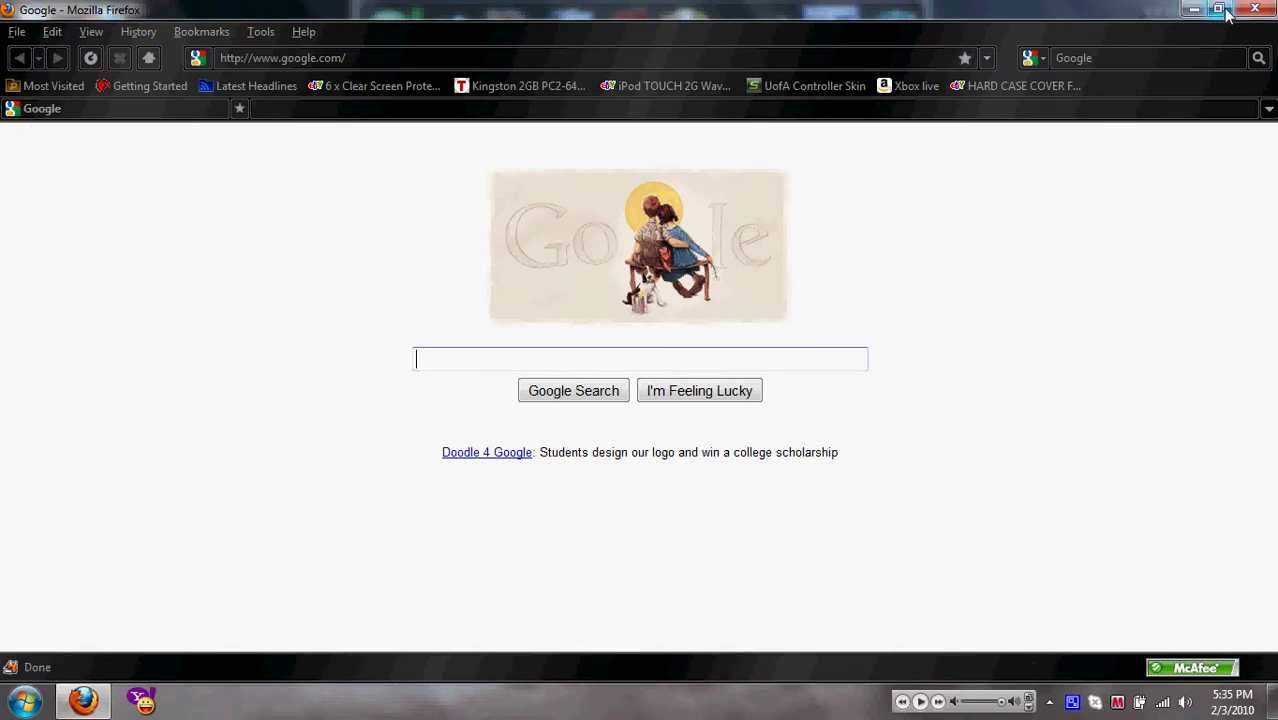
# Step: Shrink the Firefox window, move it left, and load youtube.com
pyautogui.click(1222, 10)
pyautogui.moveTo(916, 15); pyautogui.dragTo(423, 16)
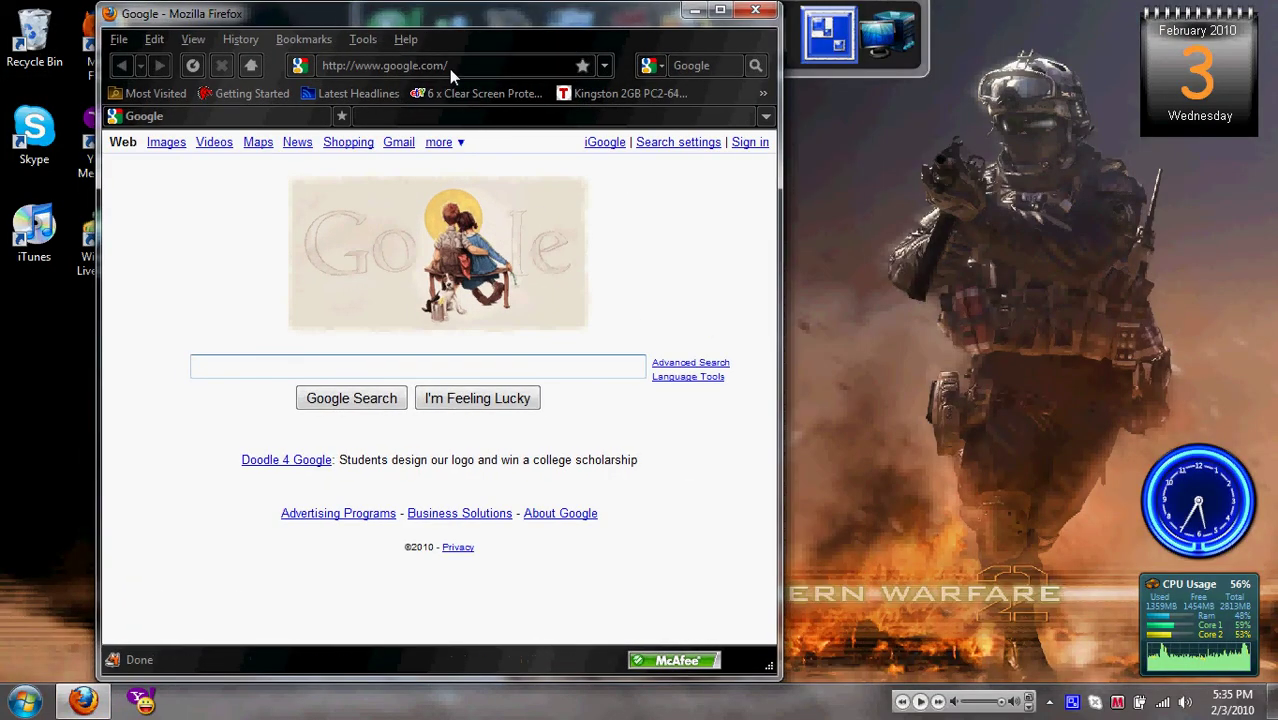
pyautogui.click(450, 67)
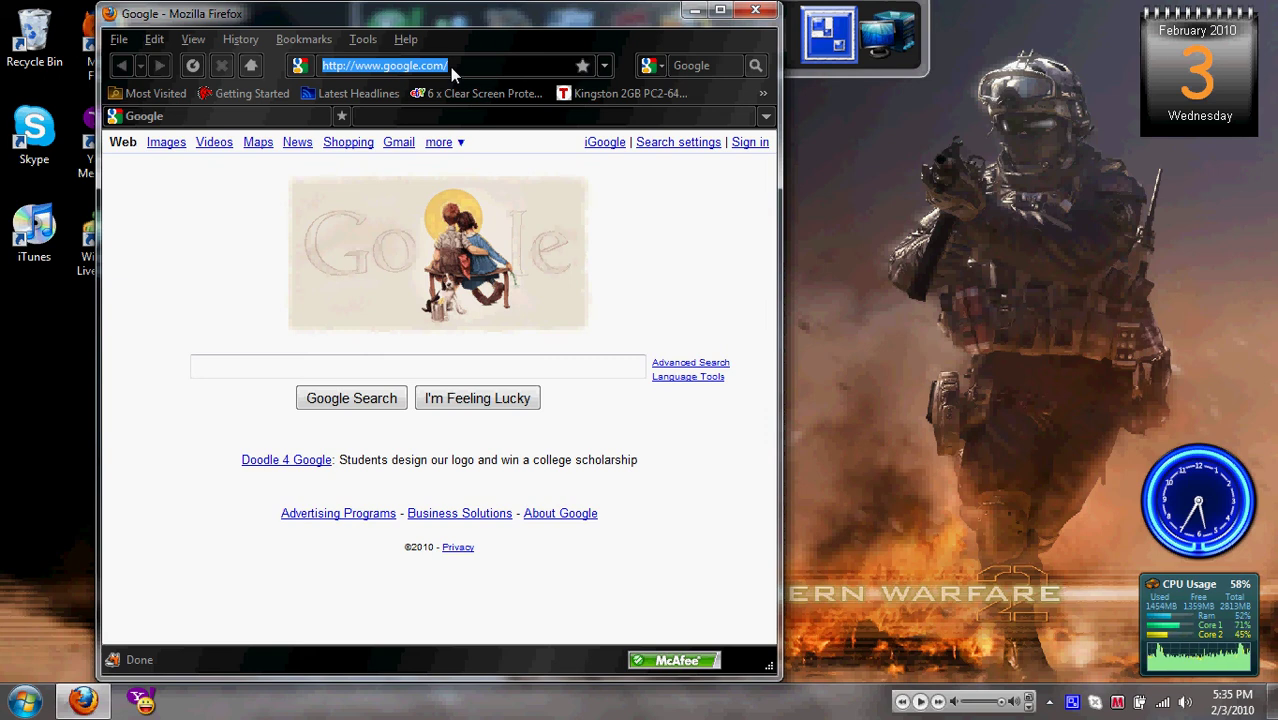
pyautogui.write('youtube.com')
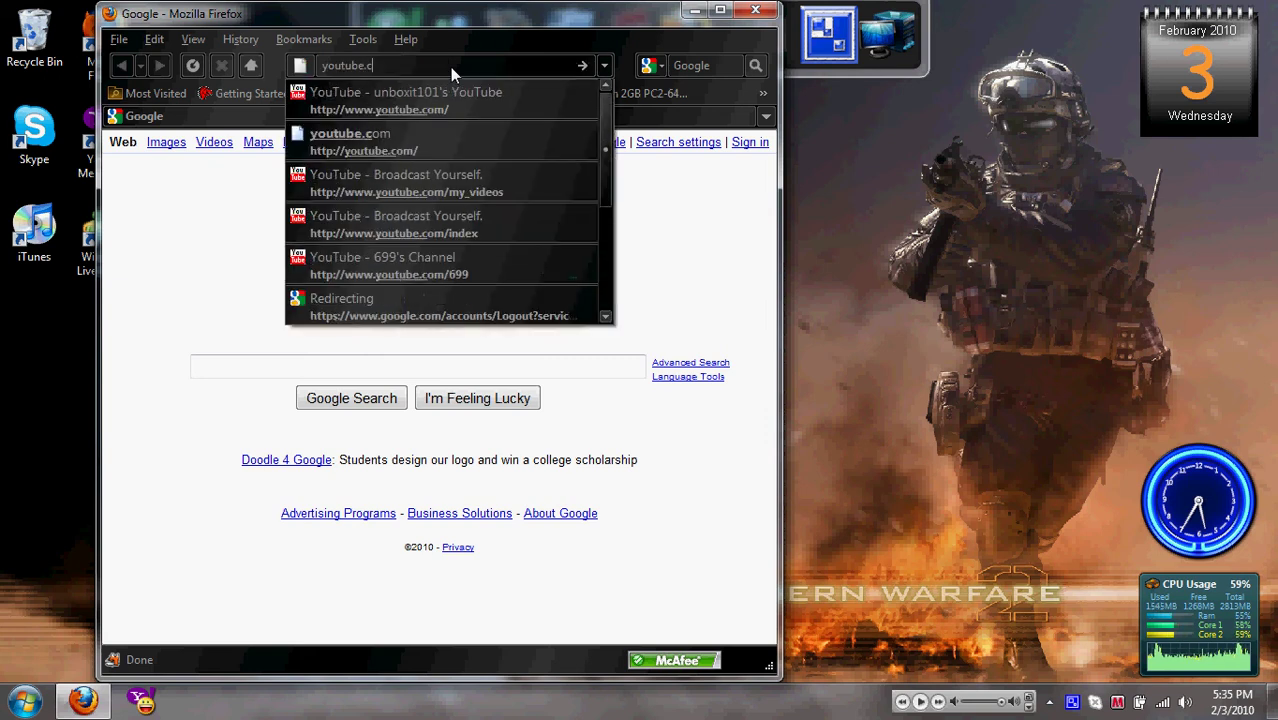
pyautogui.press('Return')
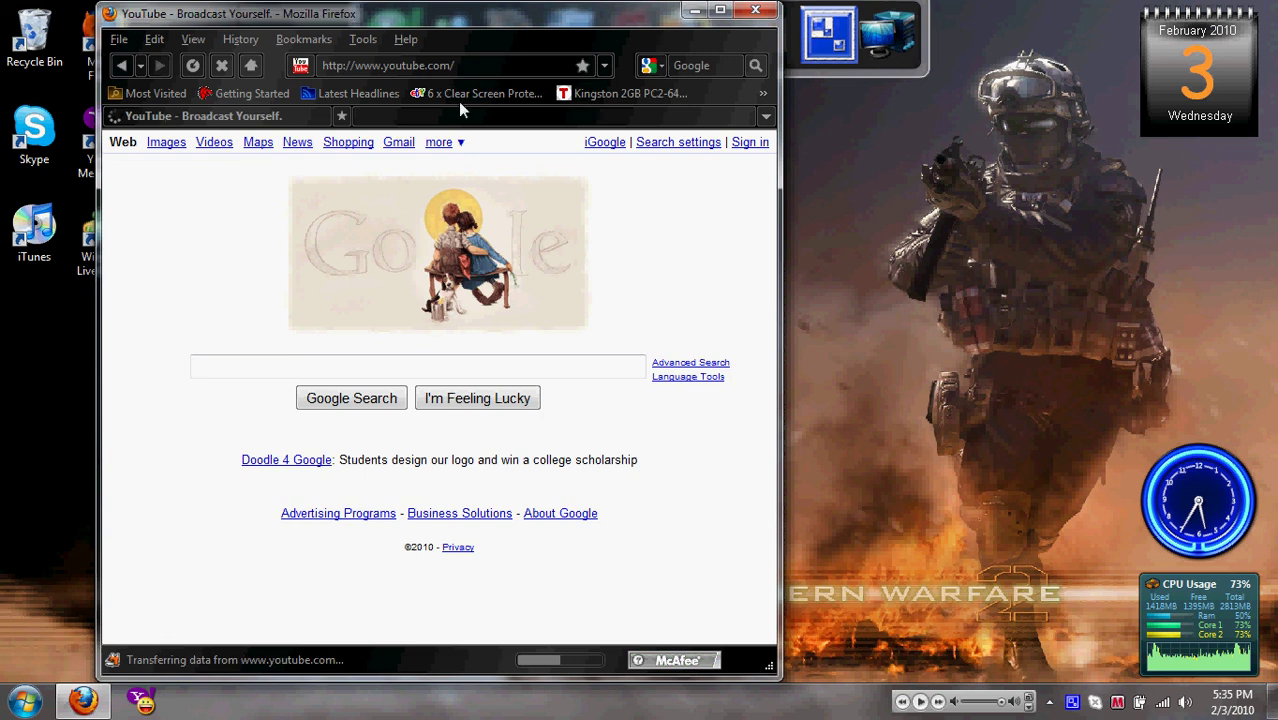
# Step: Search YouTube for 'modern warfare 2' and open the E3 2009 Modern Warfare 2 demo
pyautogui.click(390, 164)
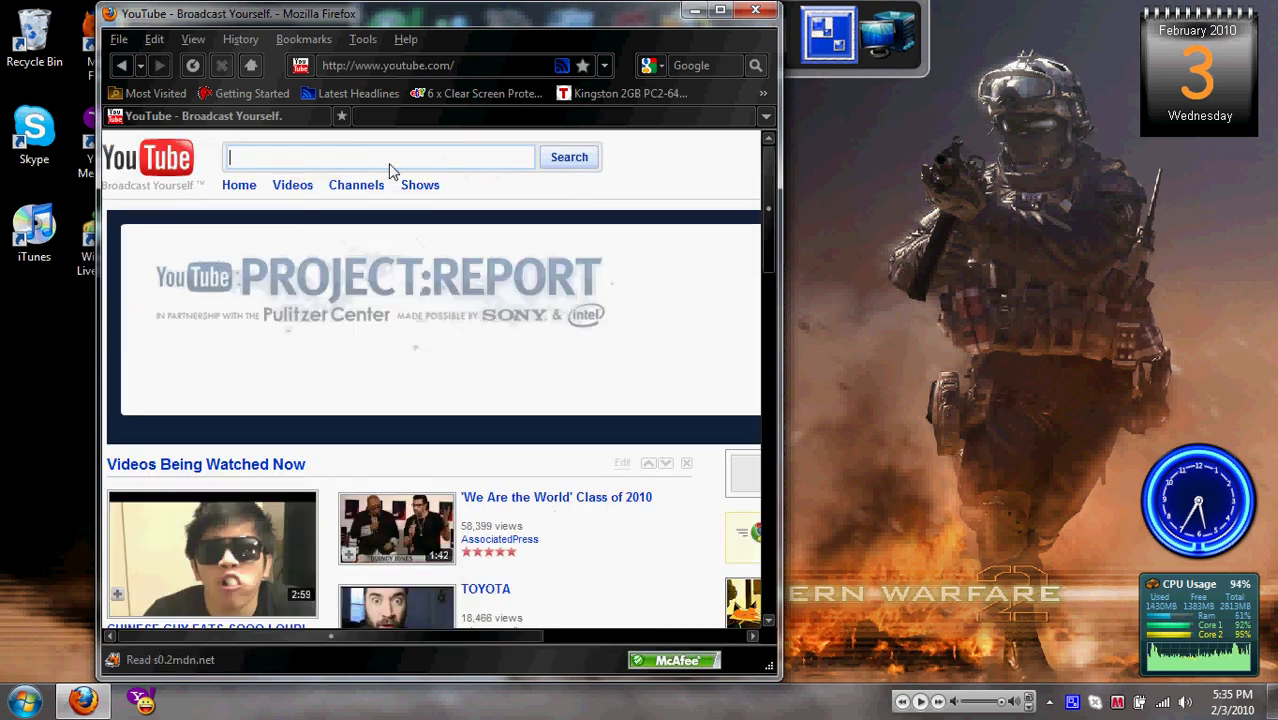
pyautogui.write('modren')
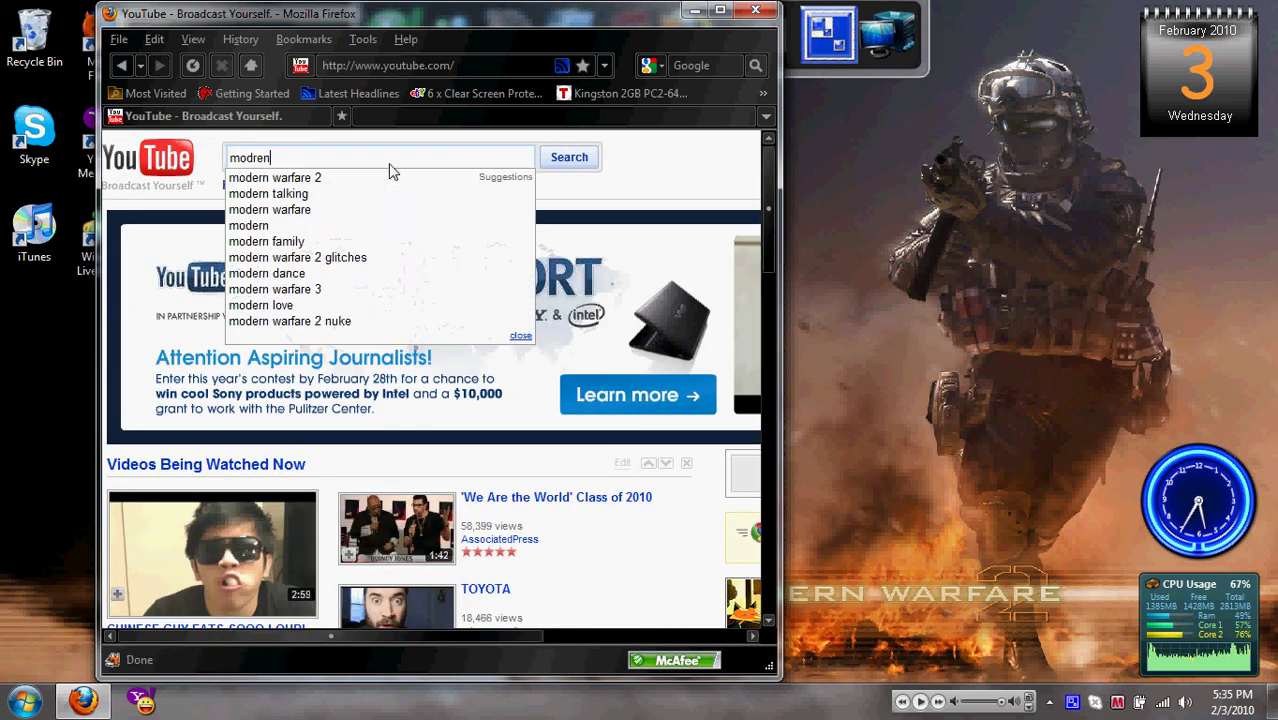
pyautogui.press('Down')
pyautogui.press('Return')
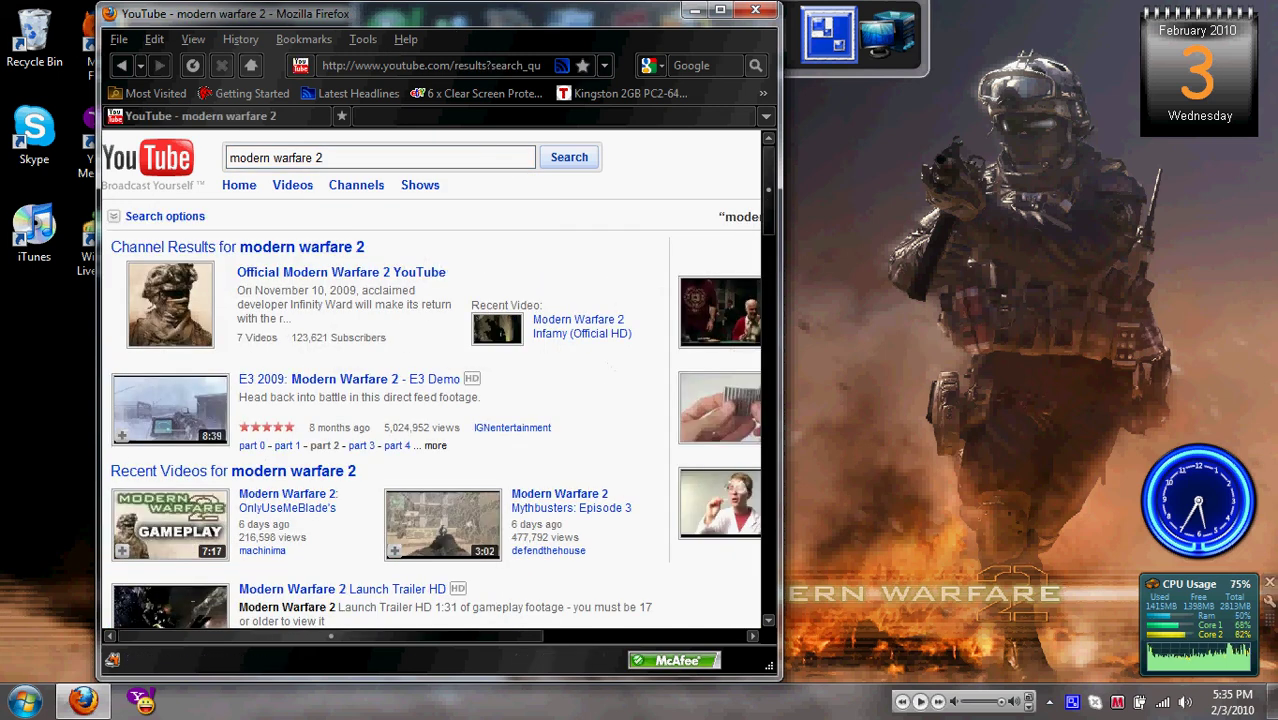
pyautogui.scroll(-1, 192, 349)
pyautogui.click(193, 355)
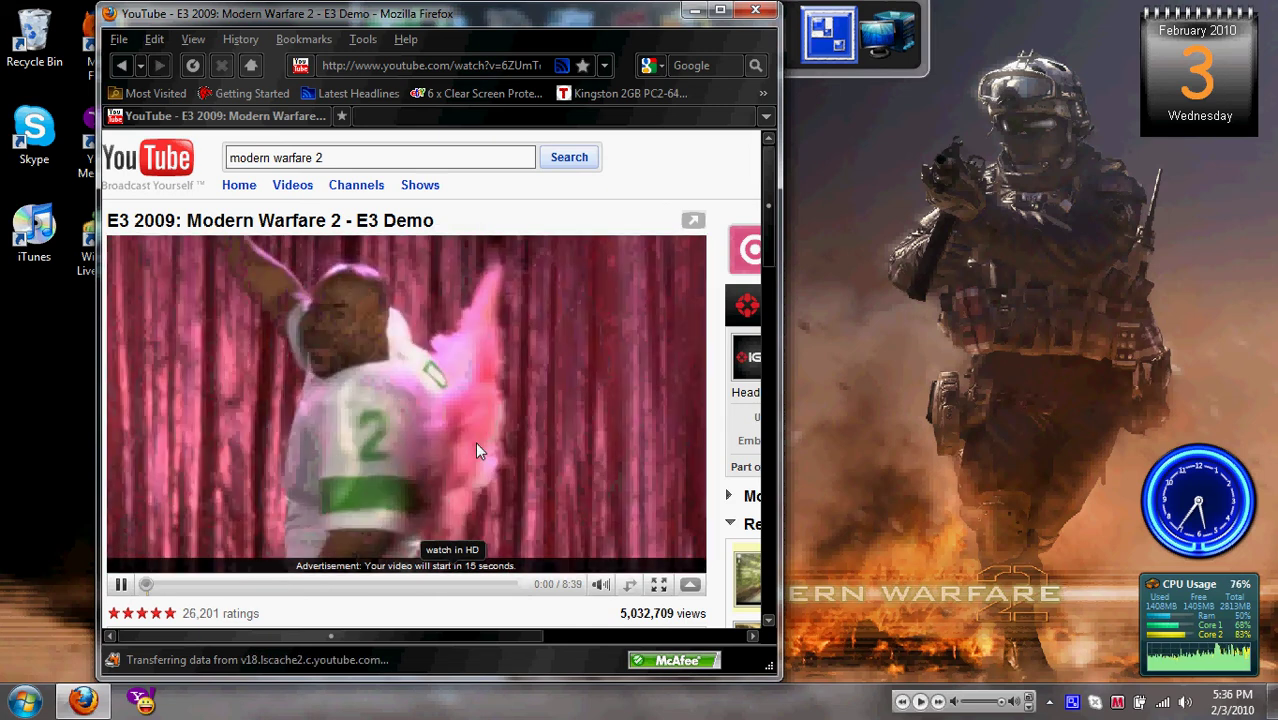
# Step: Close the ad page, mute and play the E3 demo video, then close Firefox
pyautogui.click(380, 403)
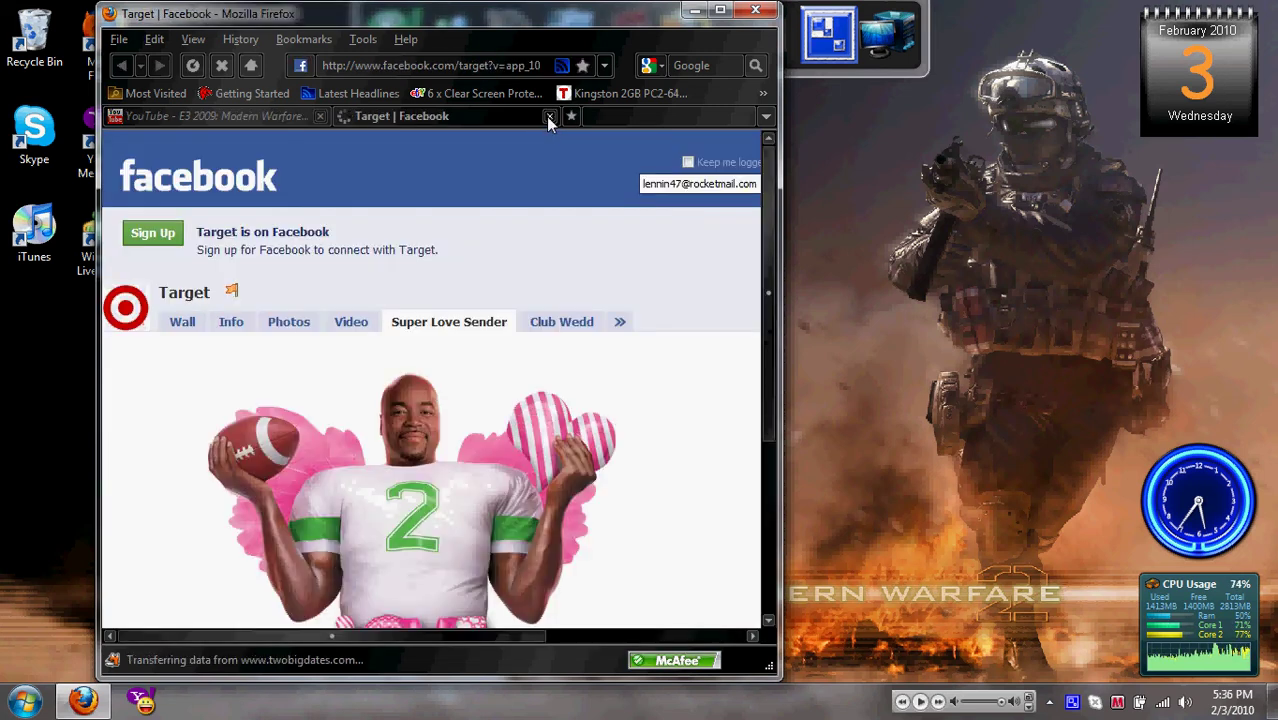
pyautogui.click(549, 116)
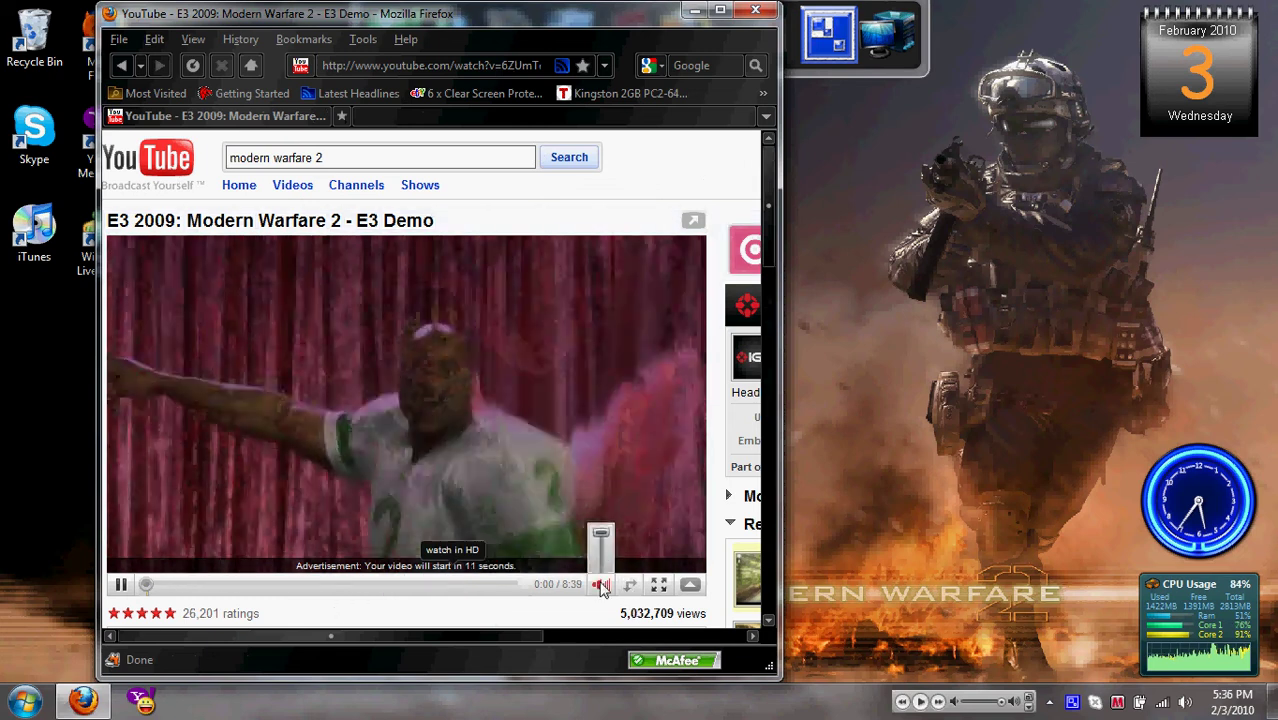
pyautogui.click(600, 584)
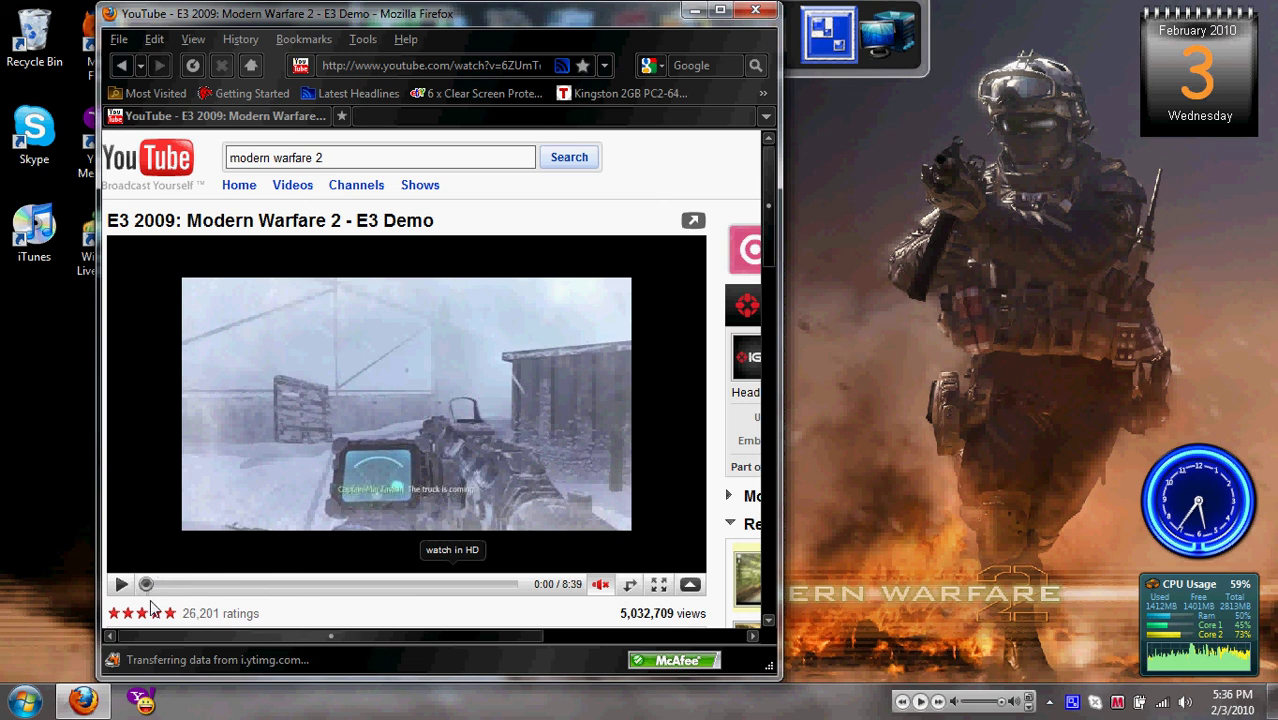
pyautogui.click(121, 587)
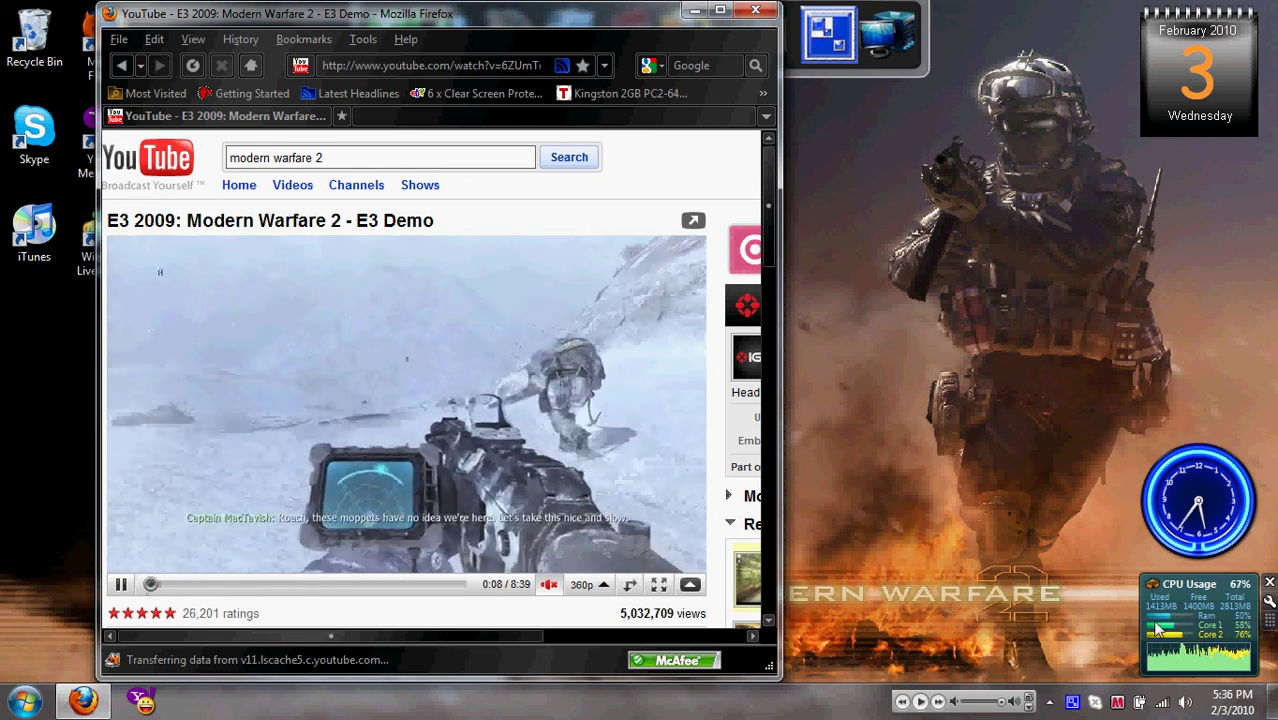
pyautogui.click(763, 20)
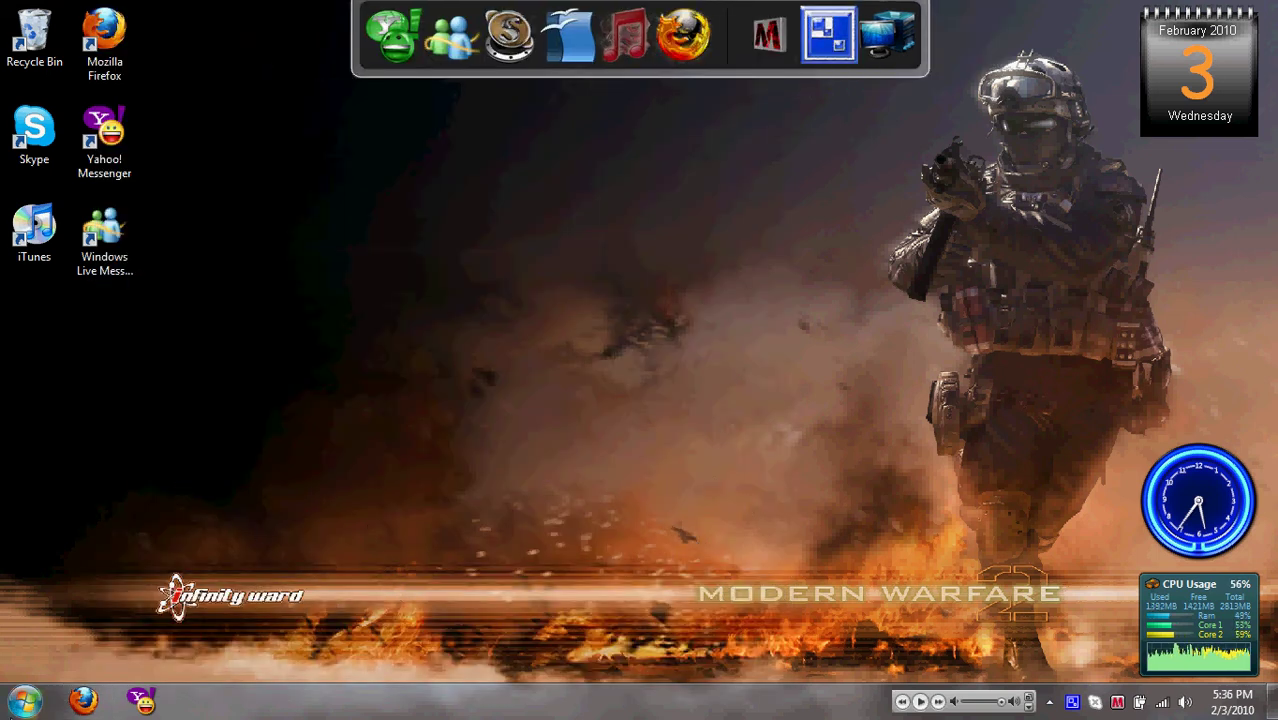
# Step: Open the Properties of the Cruzer (F:) drive from the Computer window
pyautogui.press('super')
pyautogui.click(310, 463)
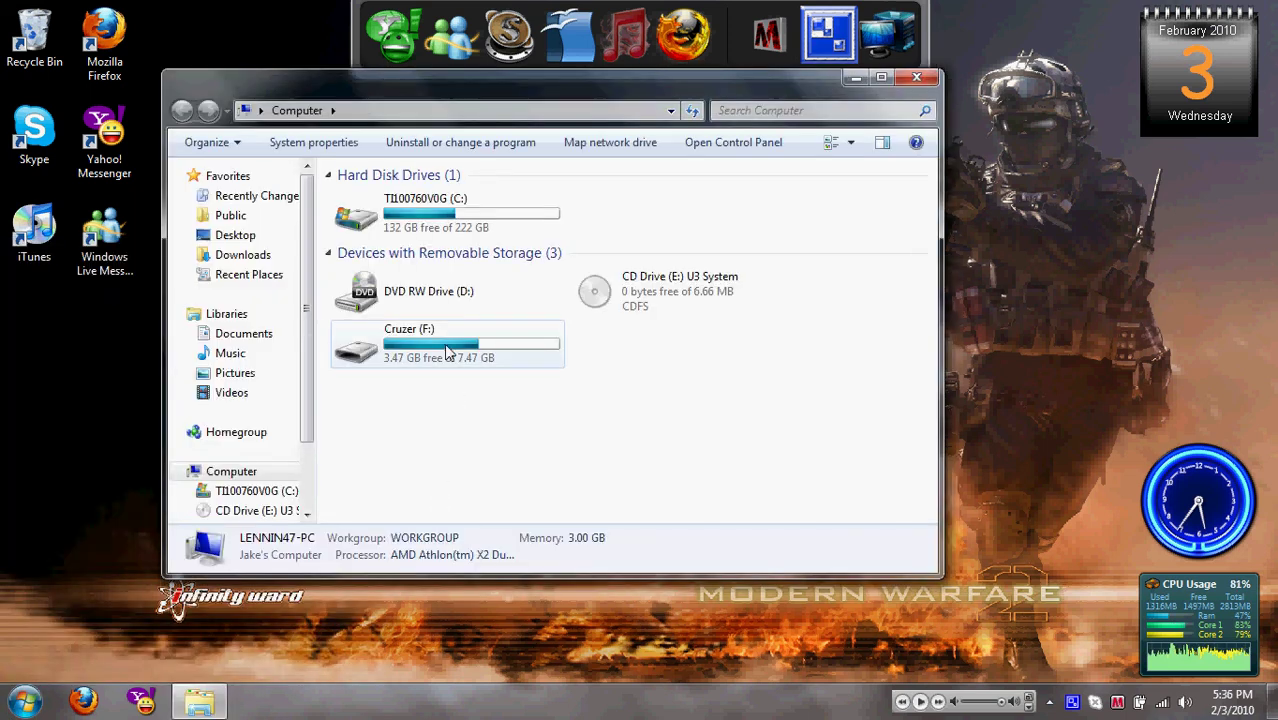
pyautogui.click(429, 358)
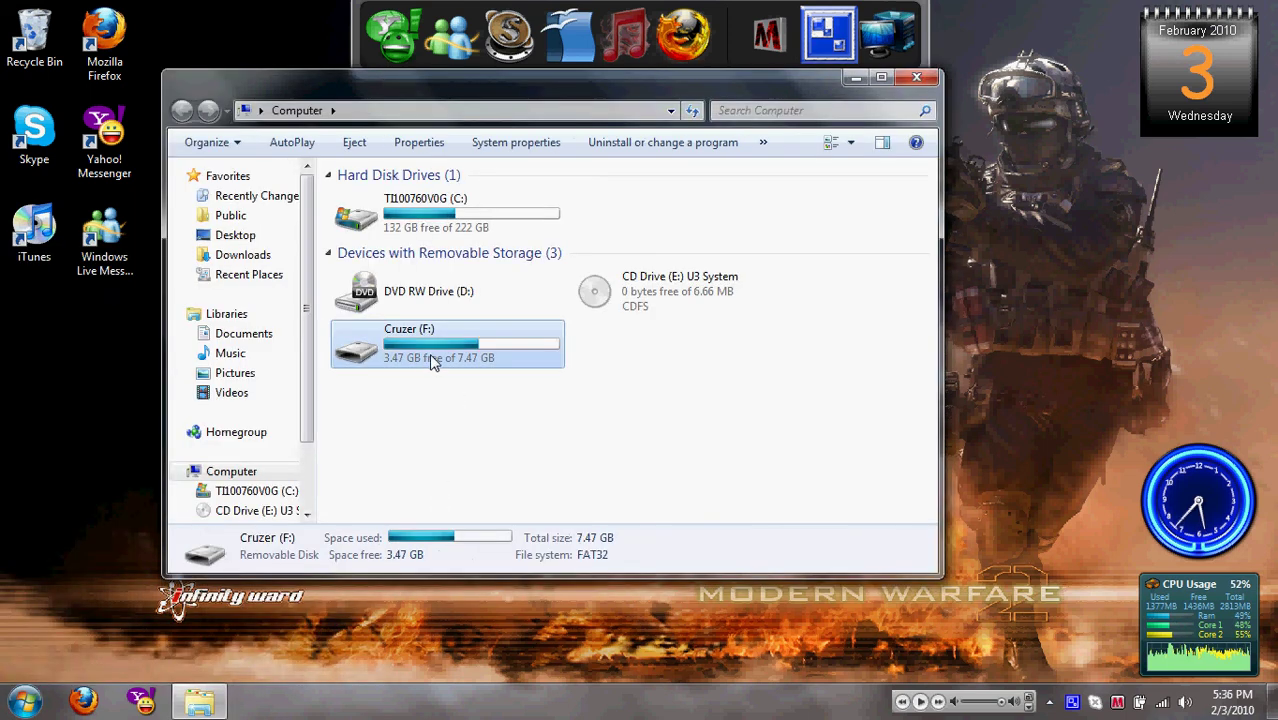
pyautogui.rightClick(430, 356)
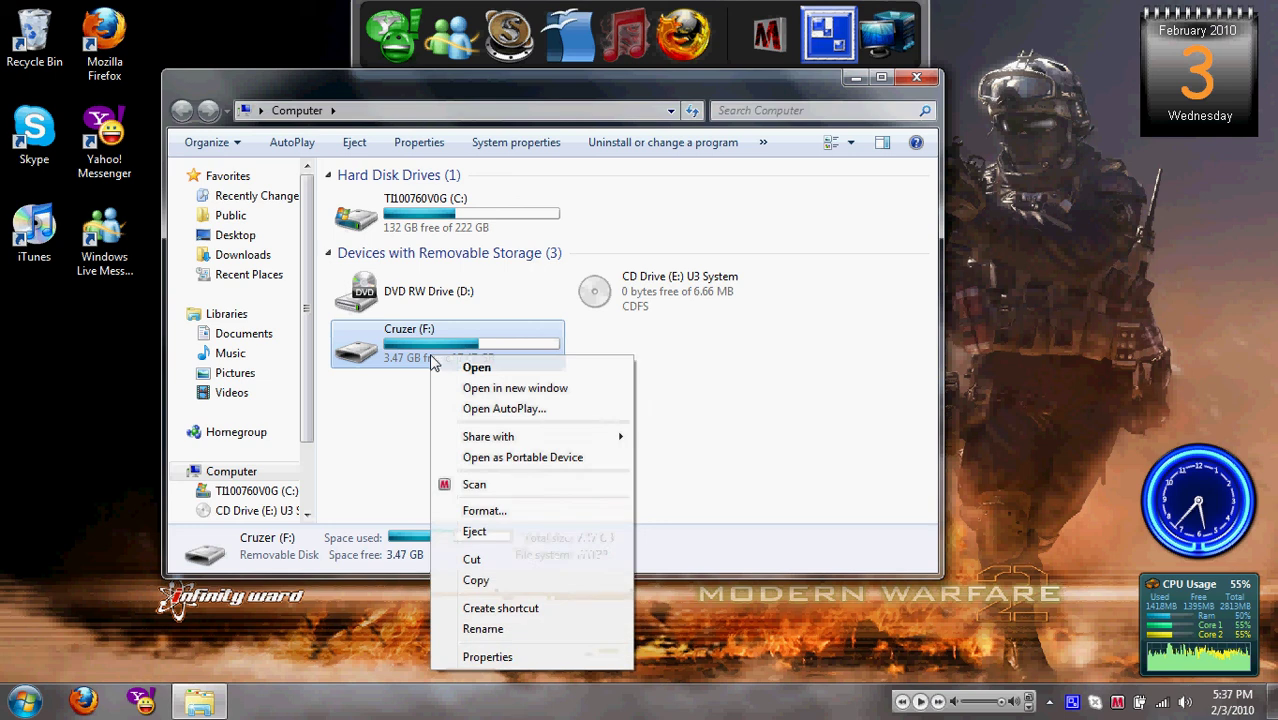
pyautogui.click(474, 656)
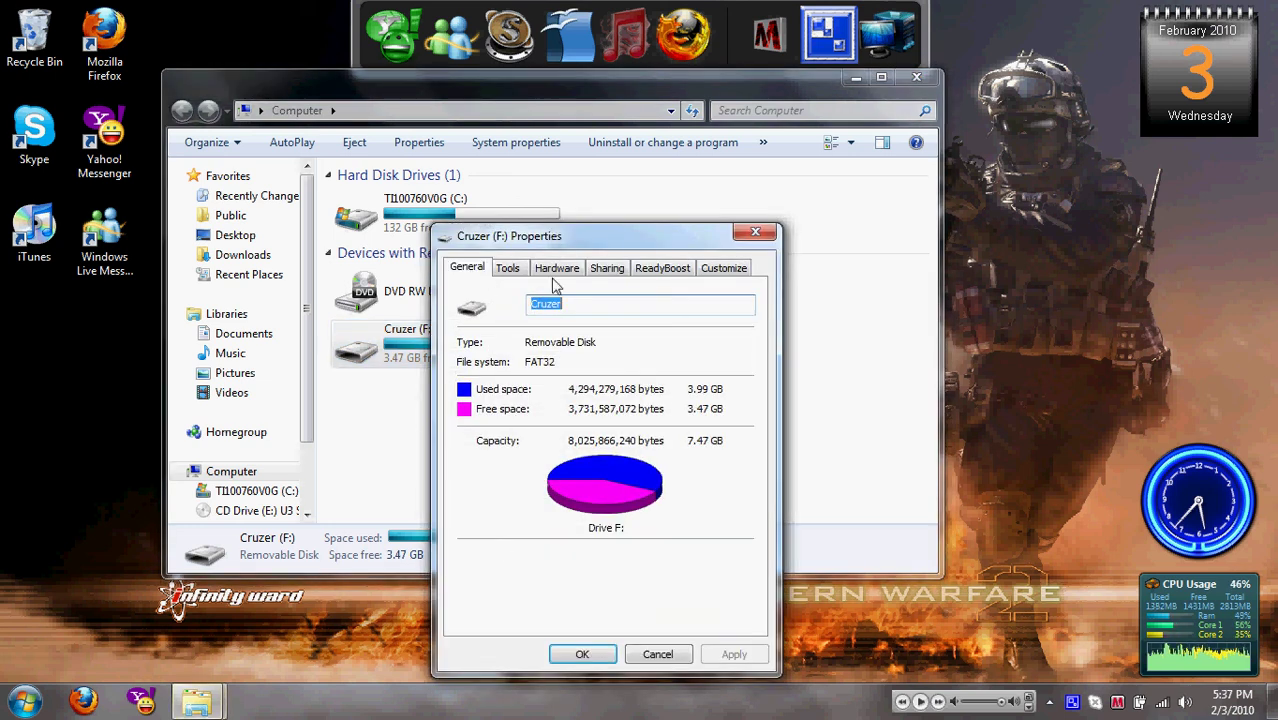
# Step: Set ReadyBoost to 'Do not use this device', apply, and confirm with OK
pyautogui.click(661, 270)
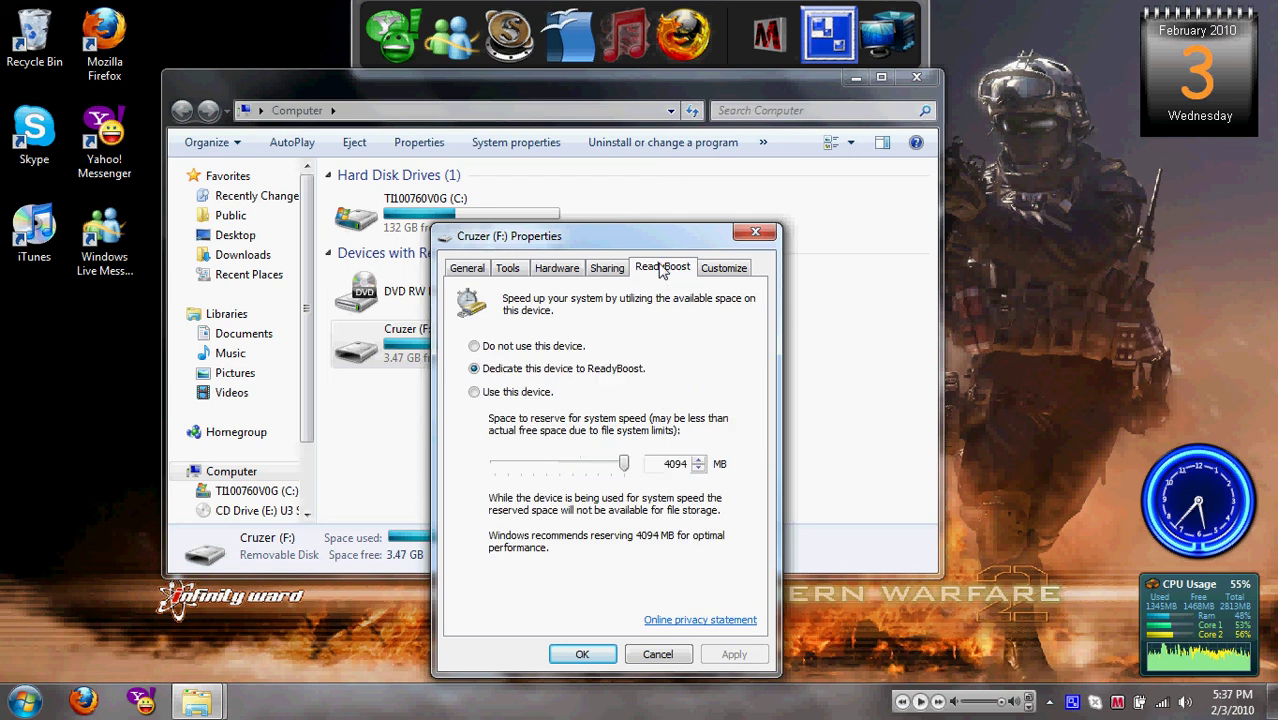
pyautogui.click(474, 346)
pyautogui.click(727, 658)
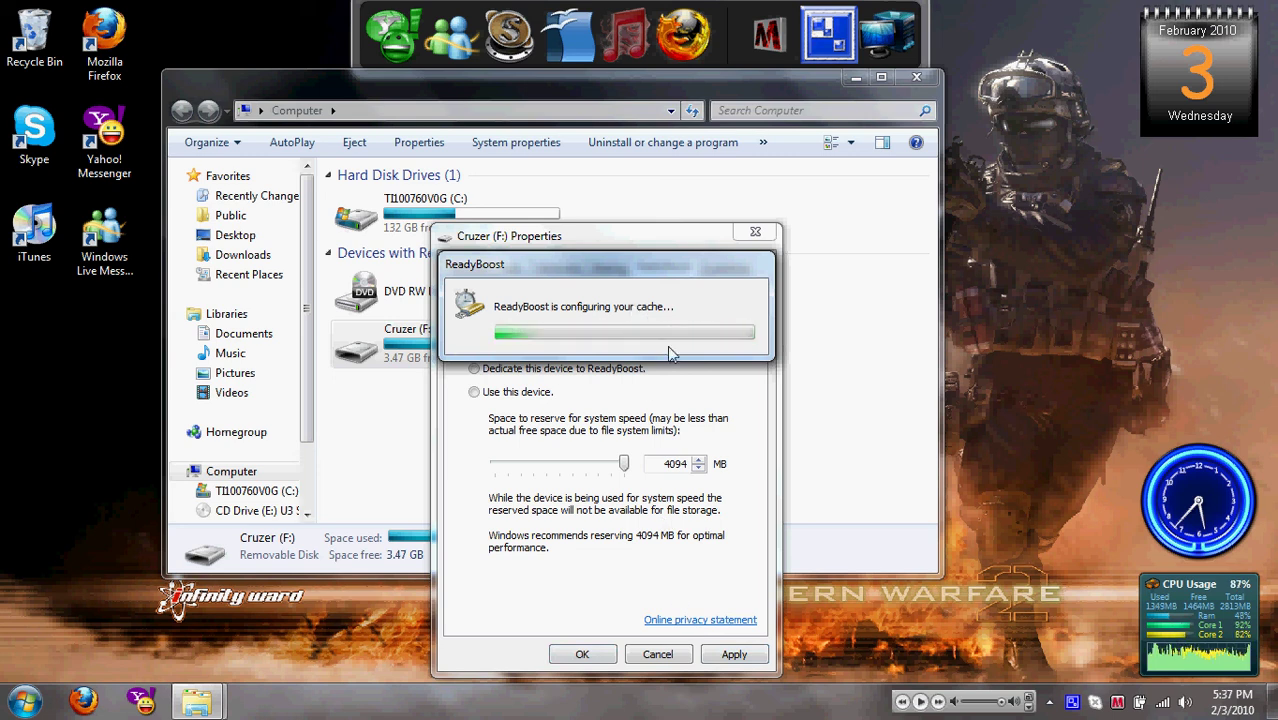
pyautogui.click(598, 654)
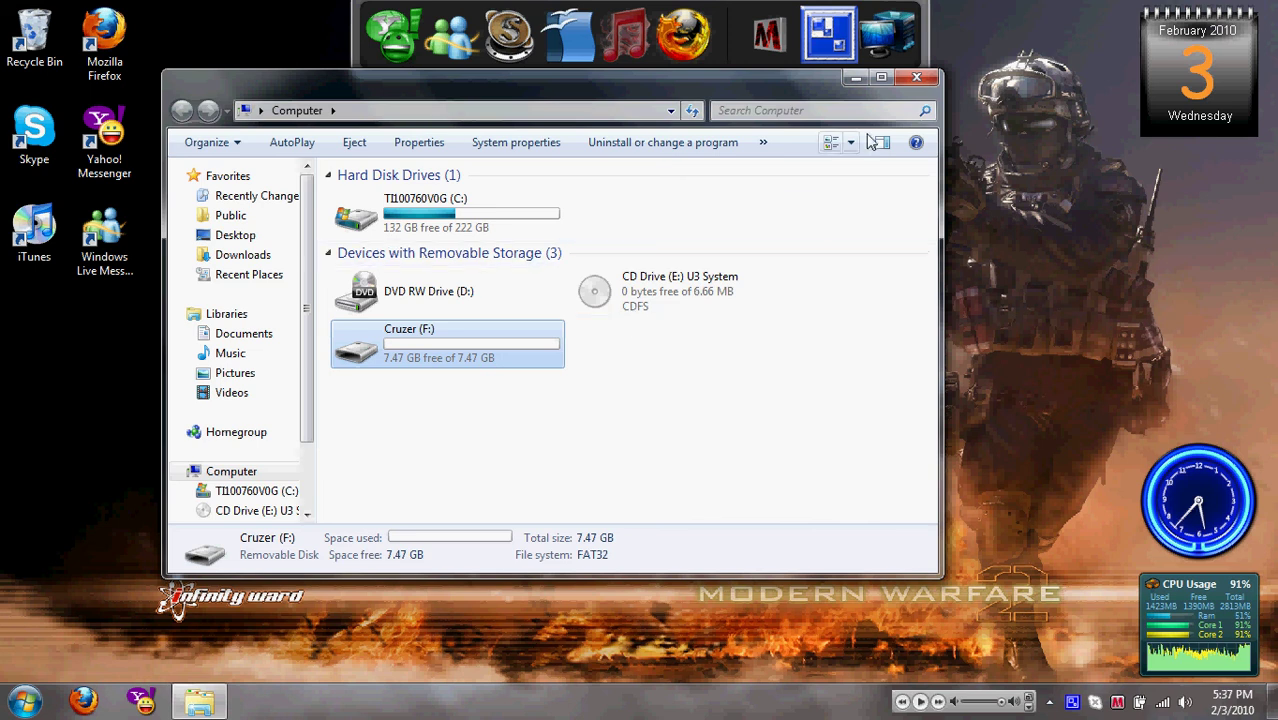
# Step: Close the Windows Explorer Computer window to return to the gadget desktop
pyautogui.click(916, 77)
pyautogui.moveTo(1255, 636)
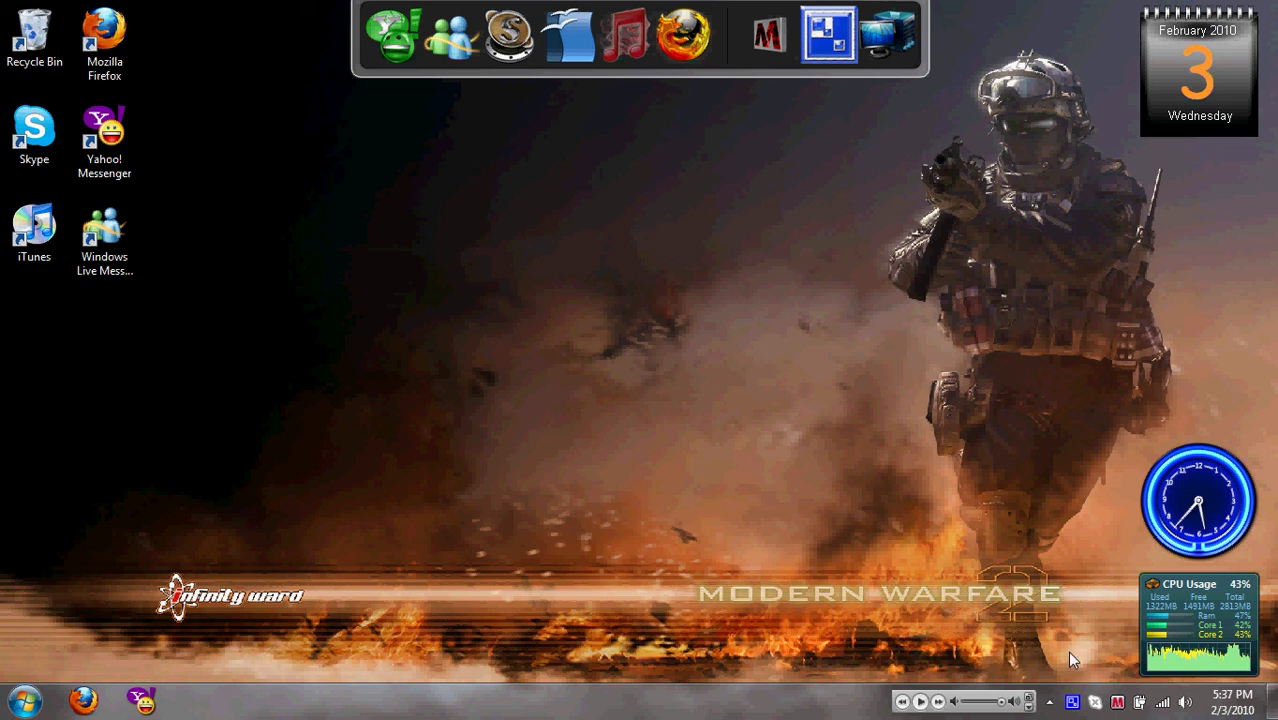
pyautogui.rightClick(1071, 701)
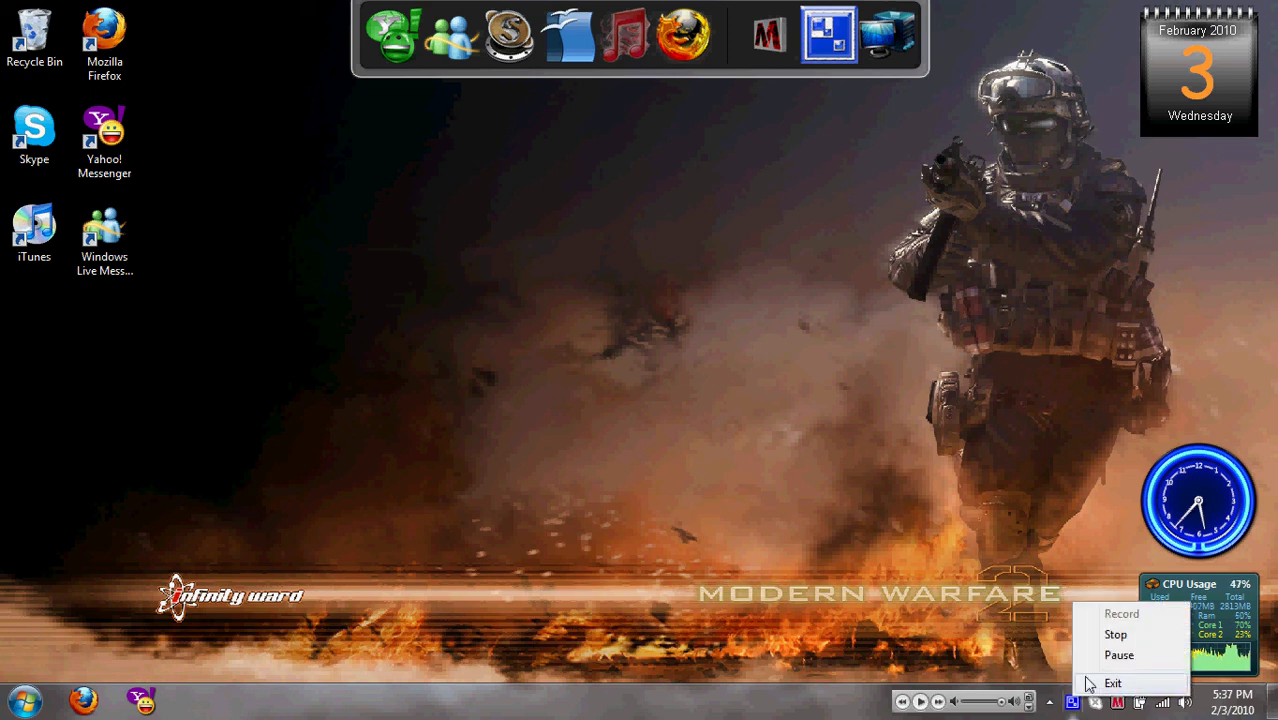